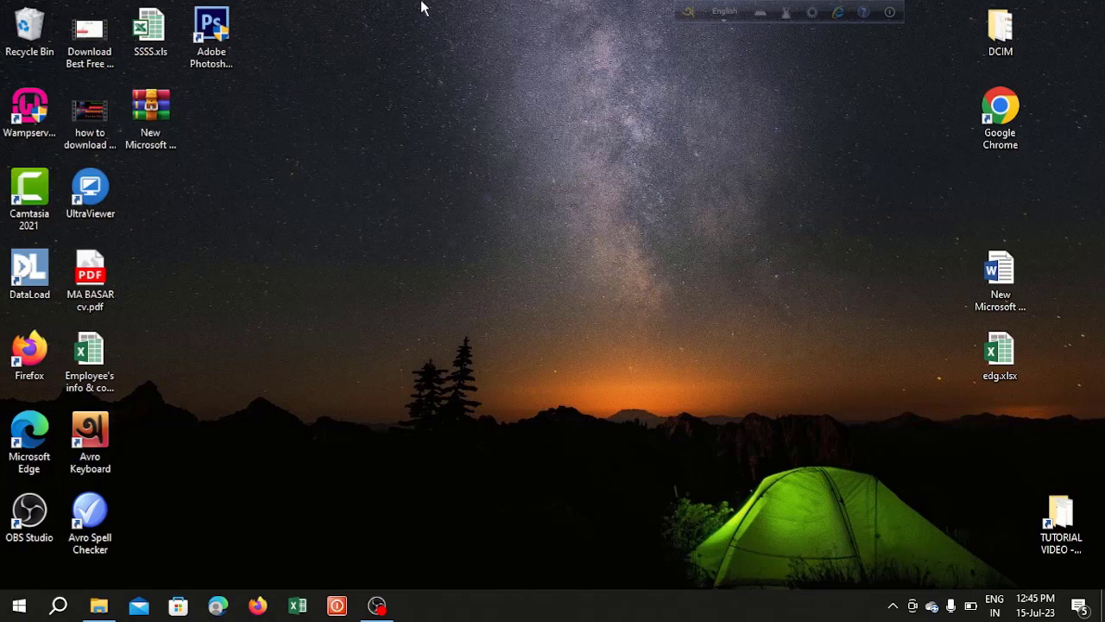
right_click(421, 8)
click(463, 47)
right_click(388, 20)
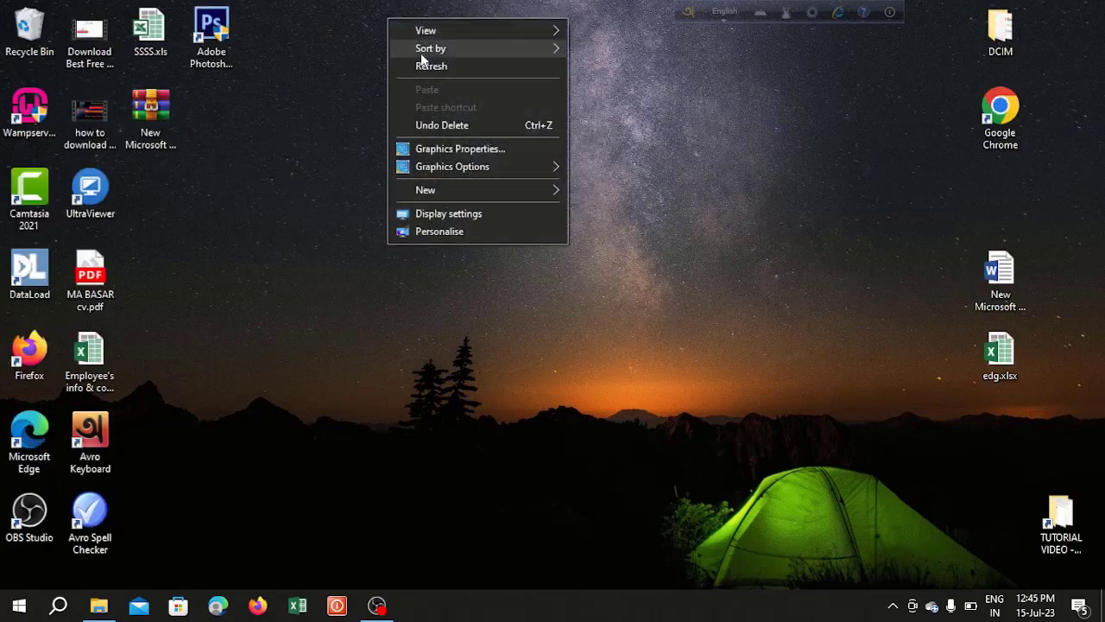
click(427, 67)
right_click(411, 26)
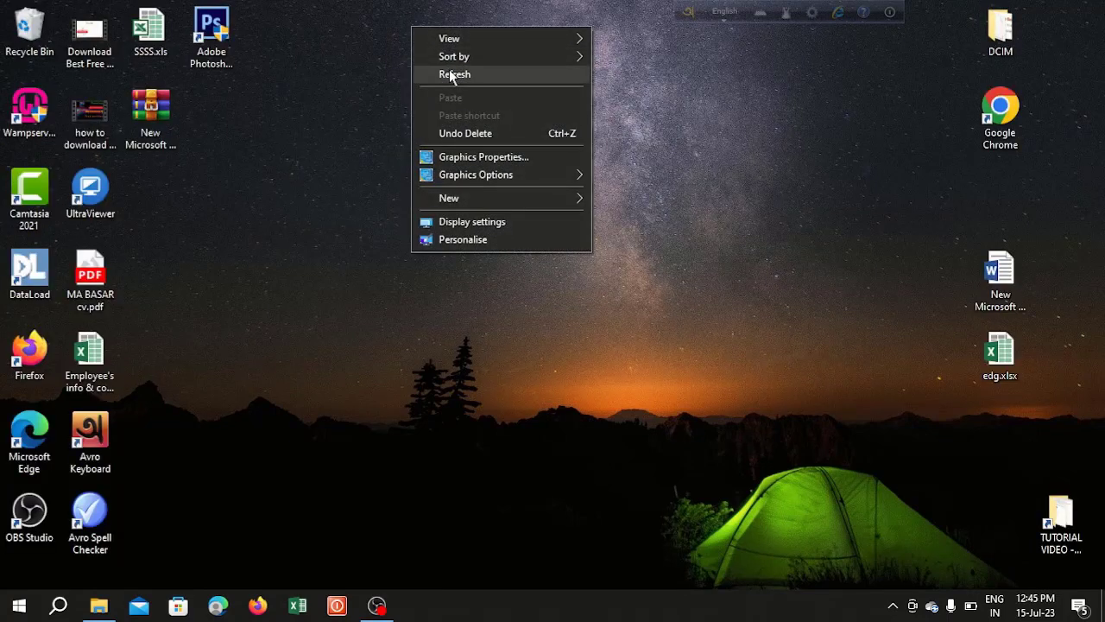
click(450, 76)
right_click(395, 5)
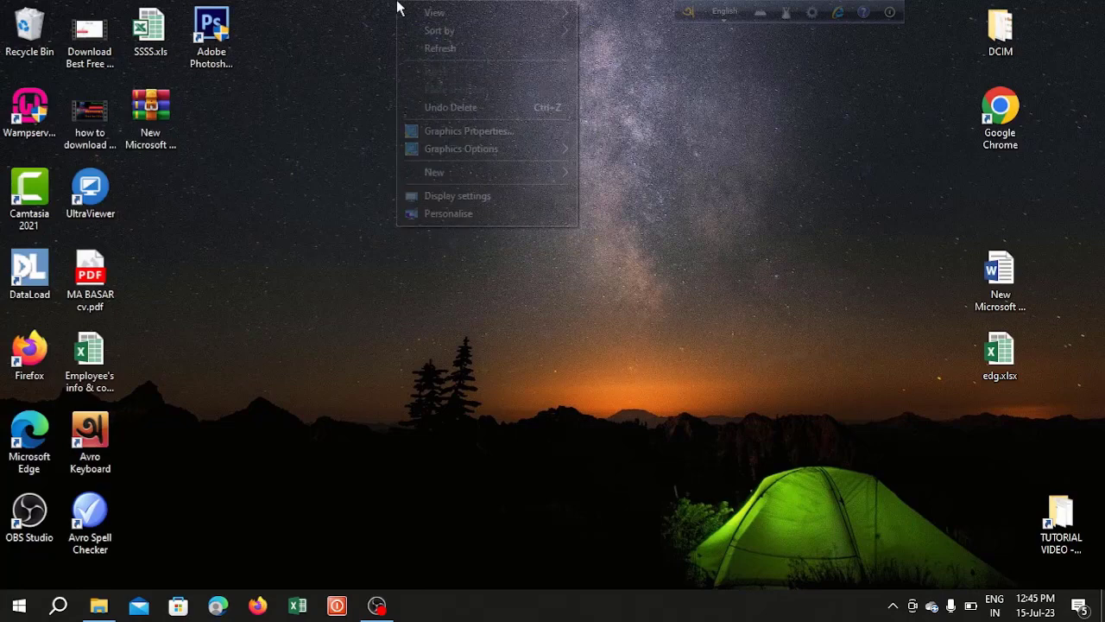
click(455, 50)
right_click(383, 23)
click(429, 74)
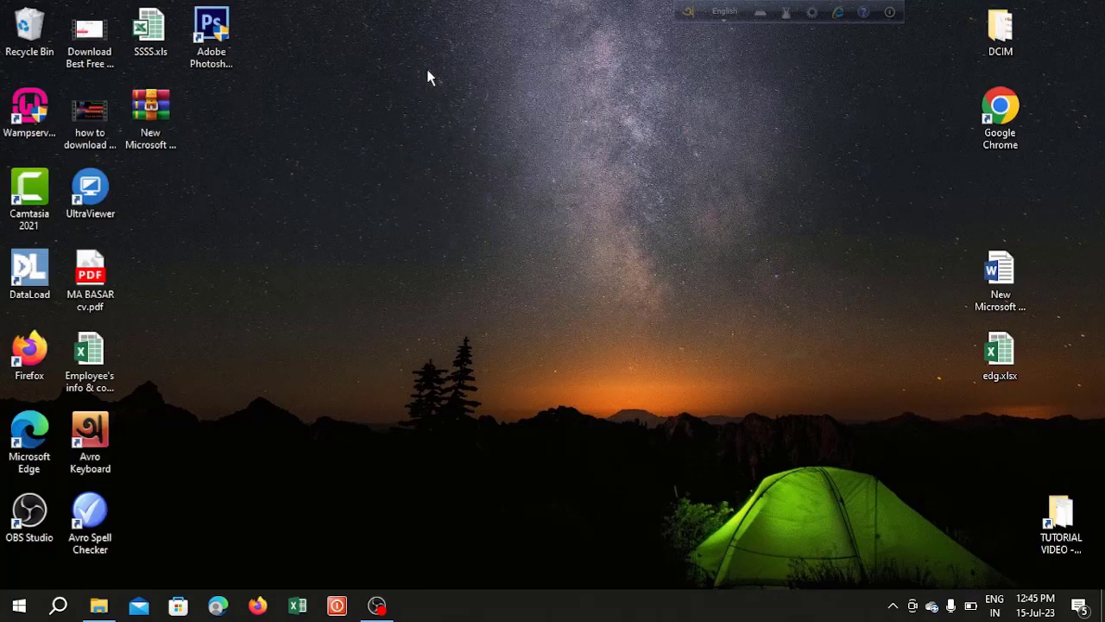
Search Windows for "tas" and open Task Scheduler
click(60, 602)
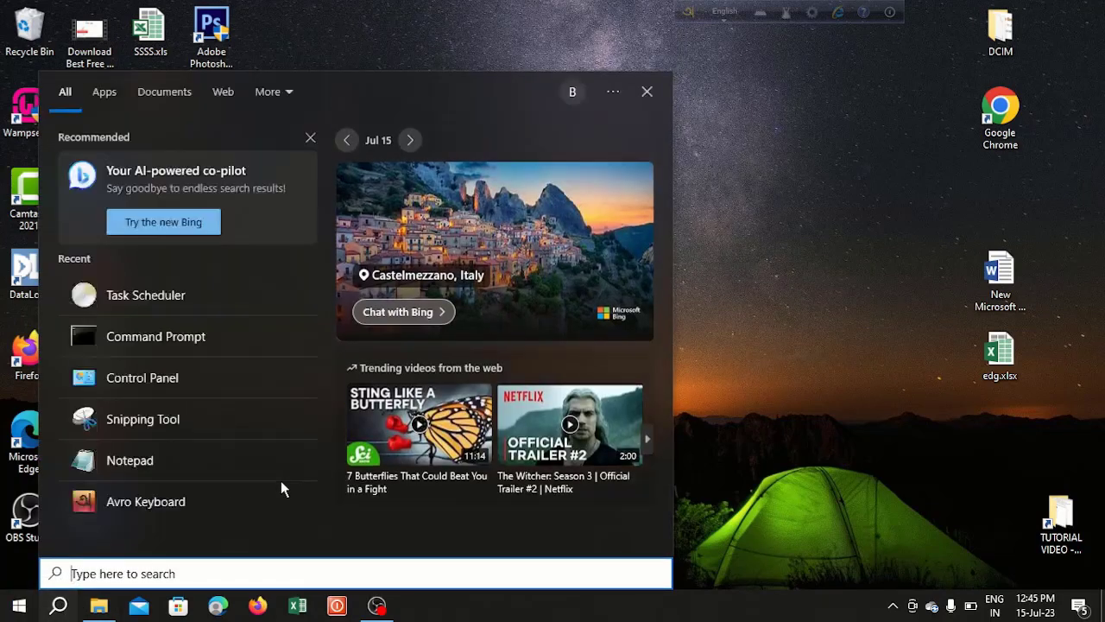
text(tas)
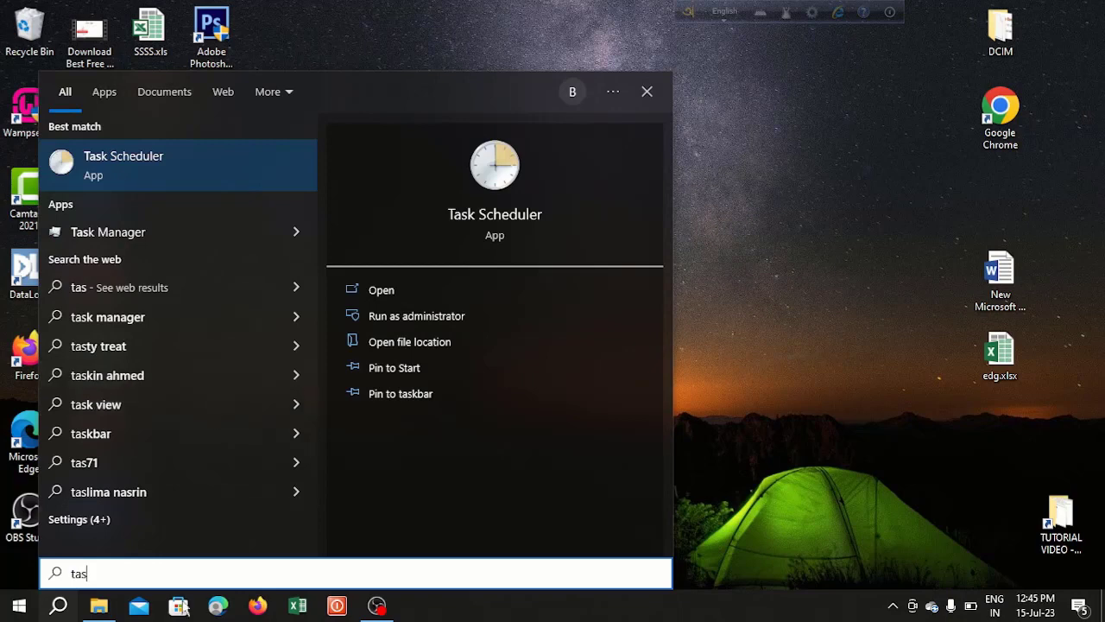
click(192, 156)
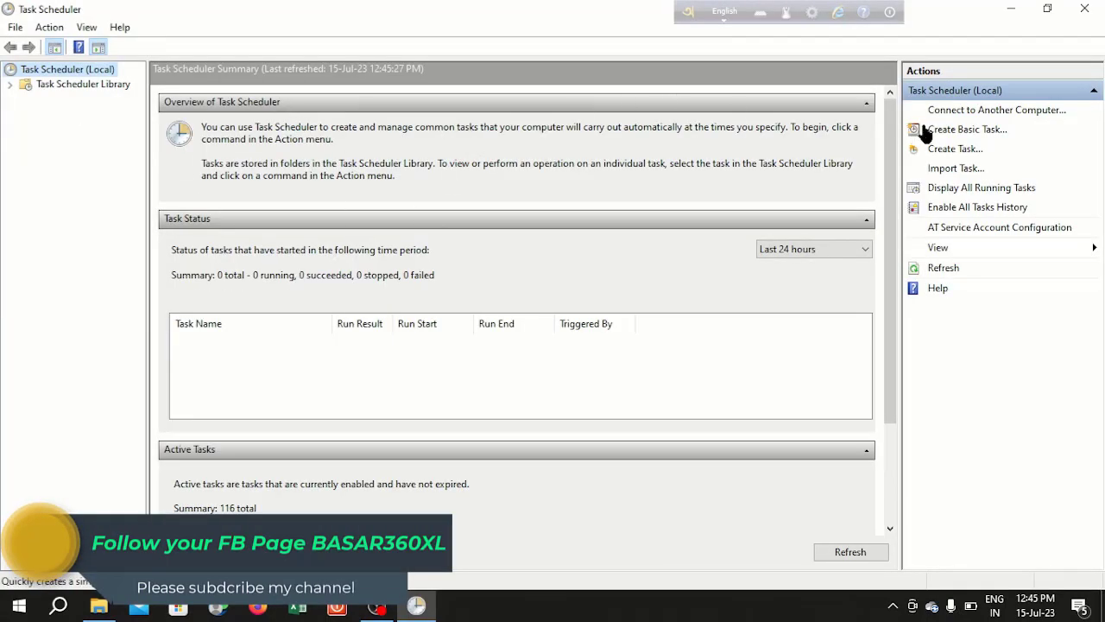
Start a new basic task named "auto shutdwon", leaving its description empty, and proceed to the trigger settings
click(976, 137)
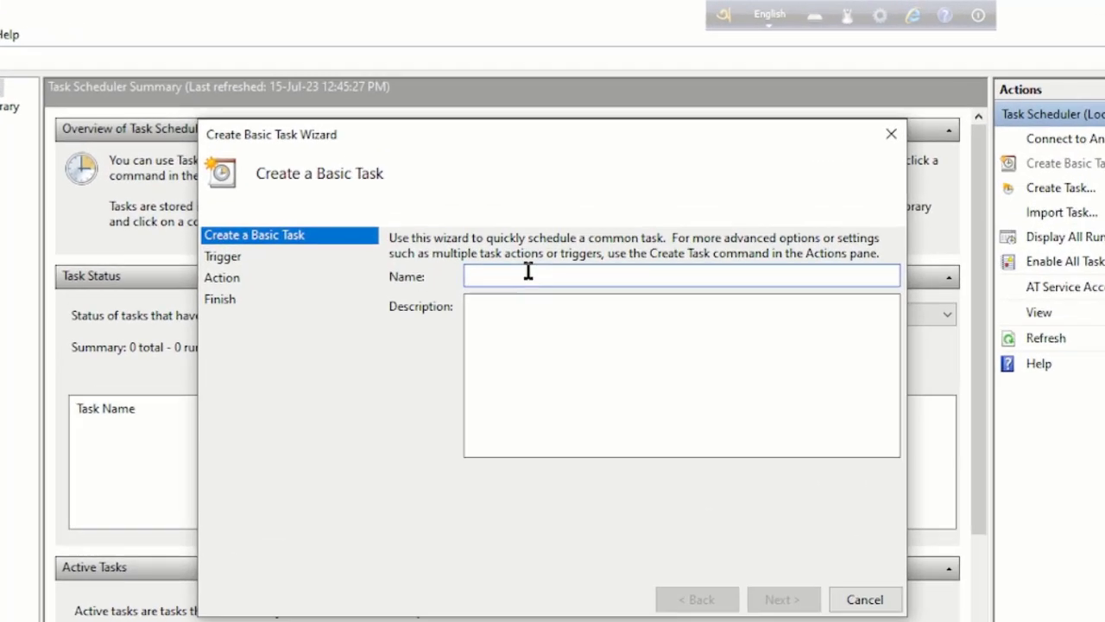
text(a)
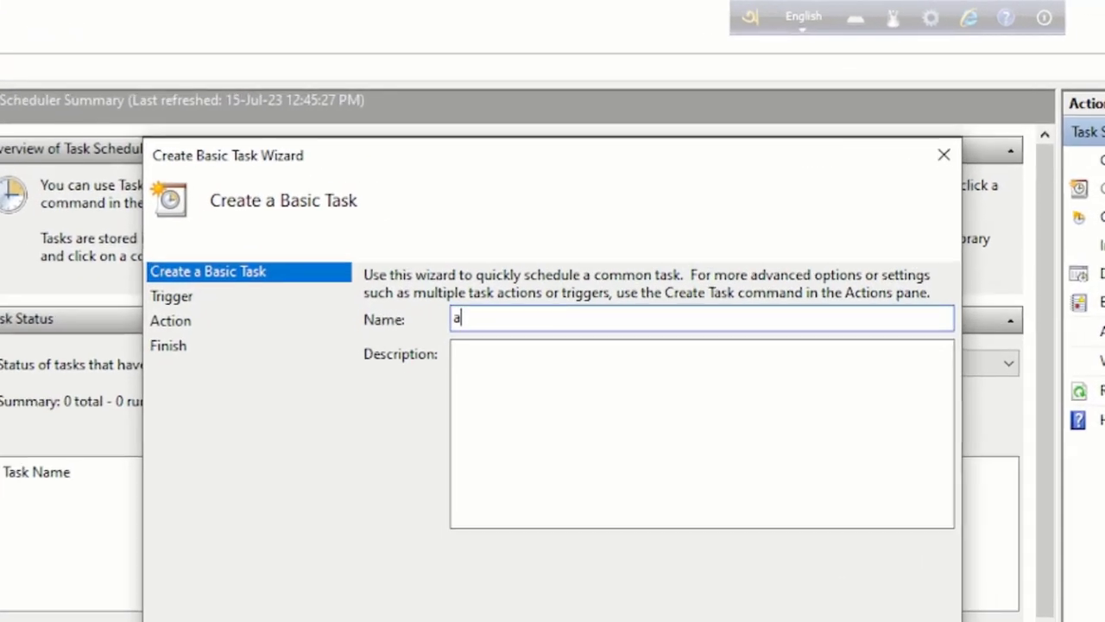
text(uto shutdwon)
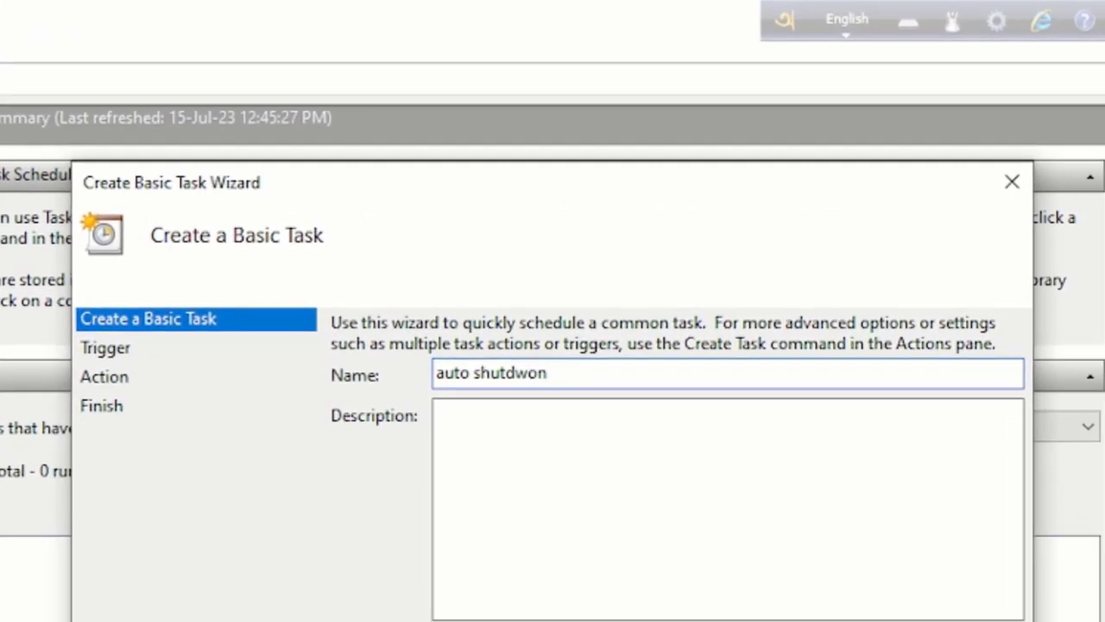
click(541, 457)
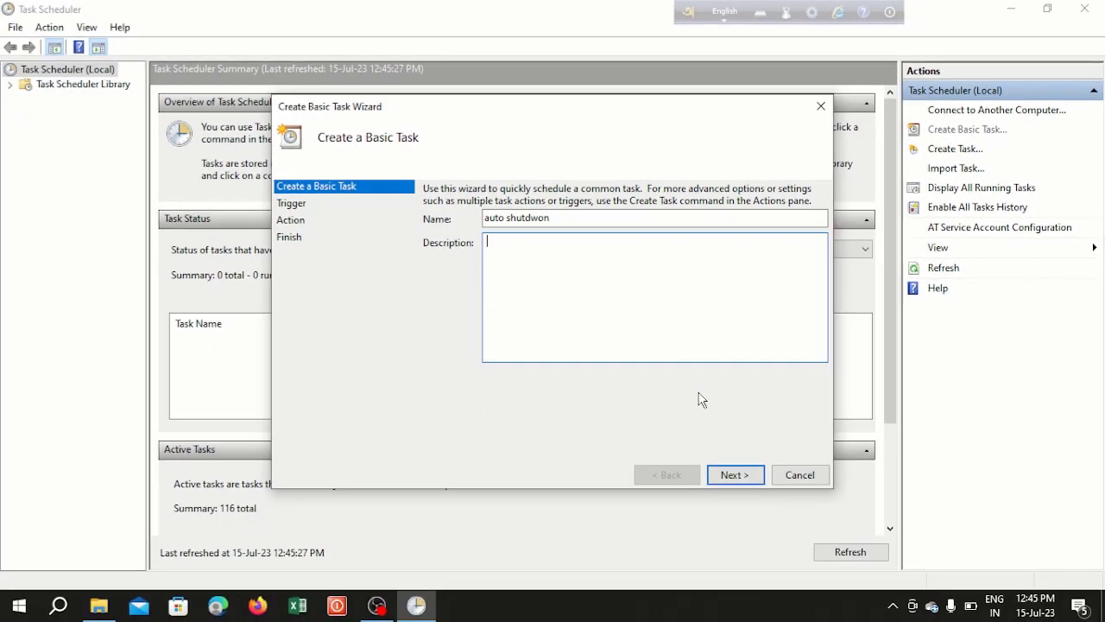
click(735, 476)
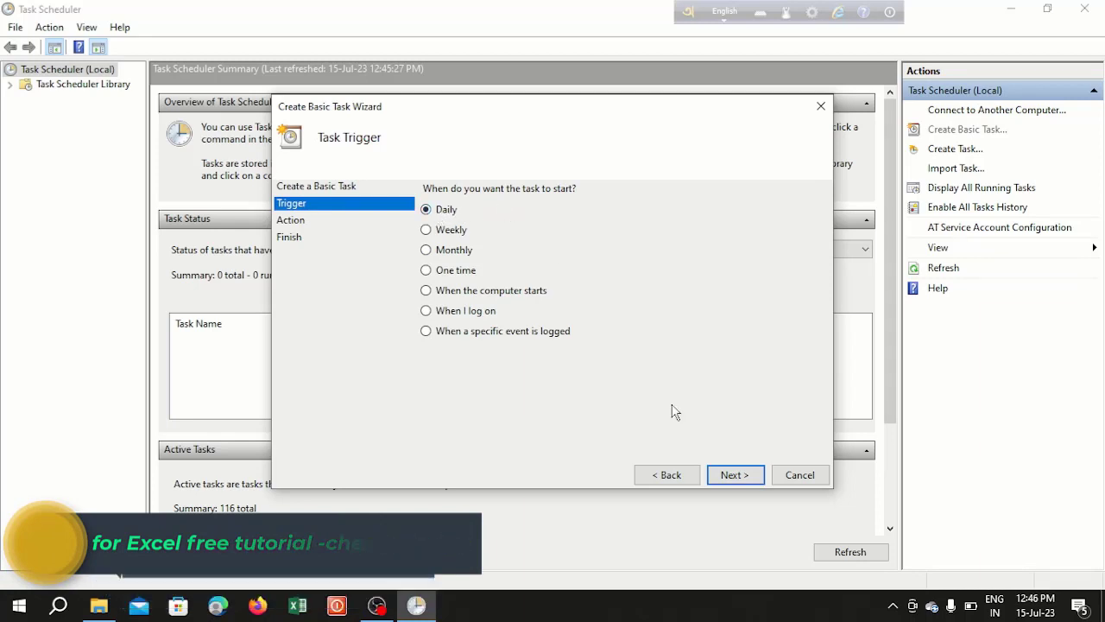
Give the task a Daily trigger starting at 6:00:06 PM and proceed to the action settings
click(731, 476)
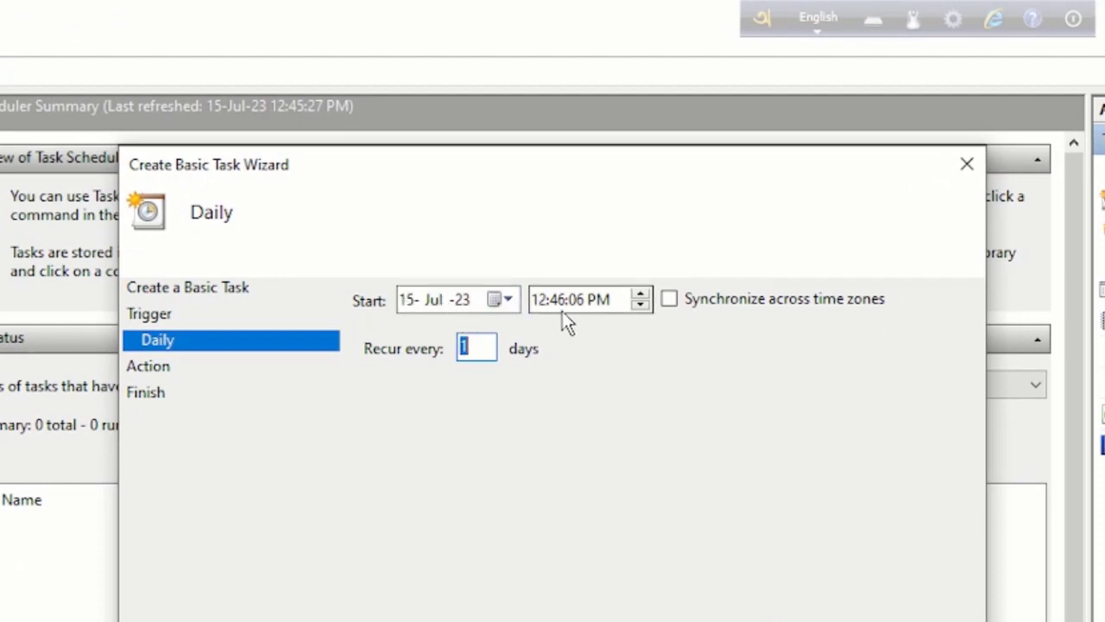
click(540, 302)
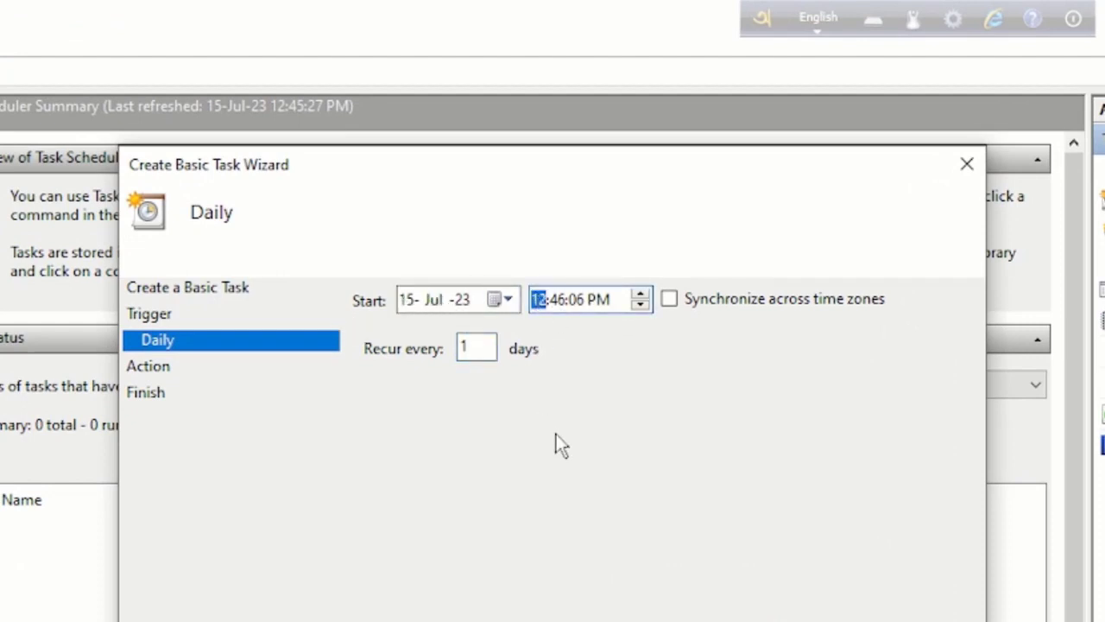
text(6)
key(Right)
key(Right)
click(611, 300)
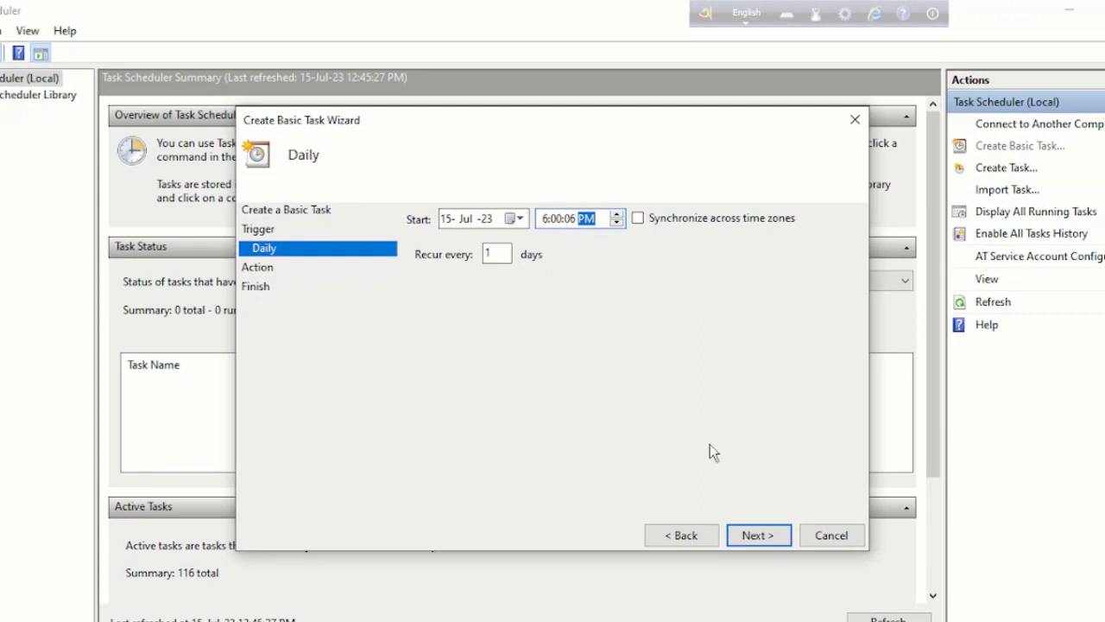
click(756, 536)
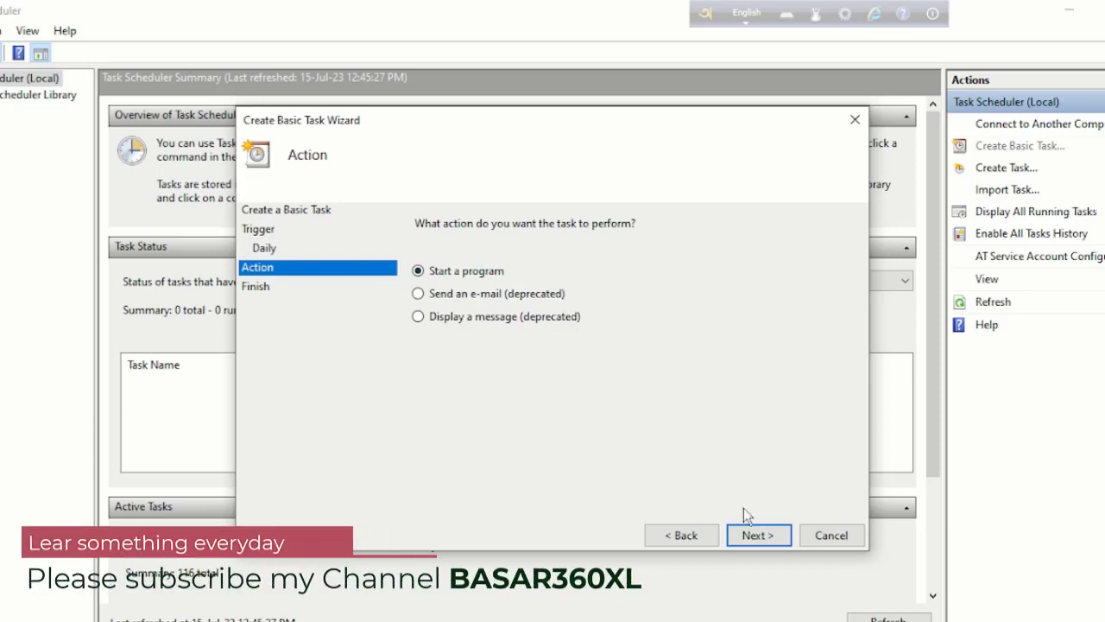
Choose Start a program as the task's action and browse to the C:\Windows\System32 folder for the program file
click(752, 536)
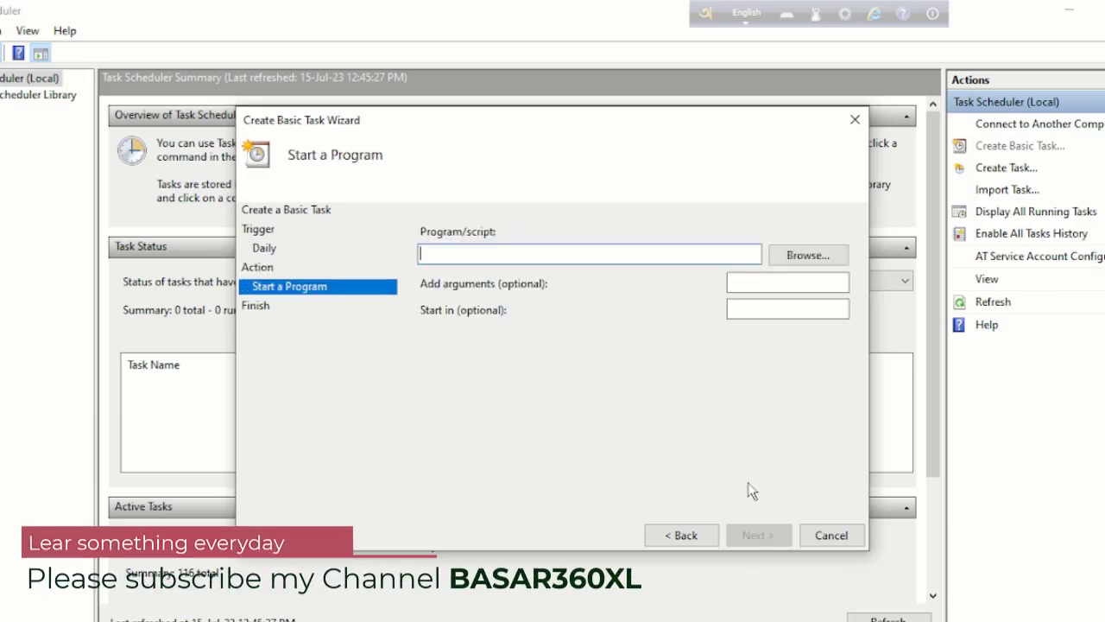
click(808, 256)
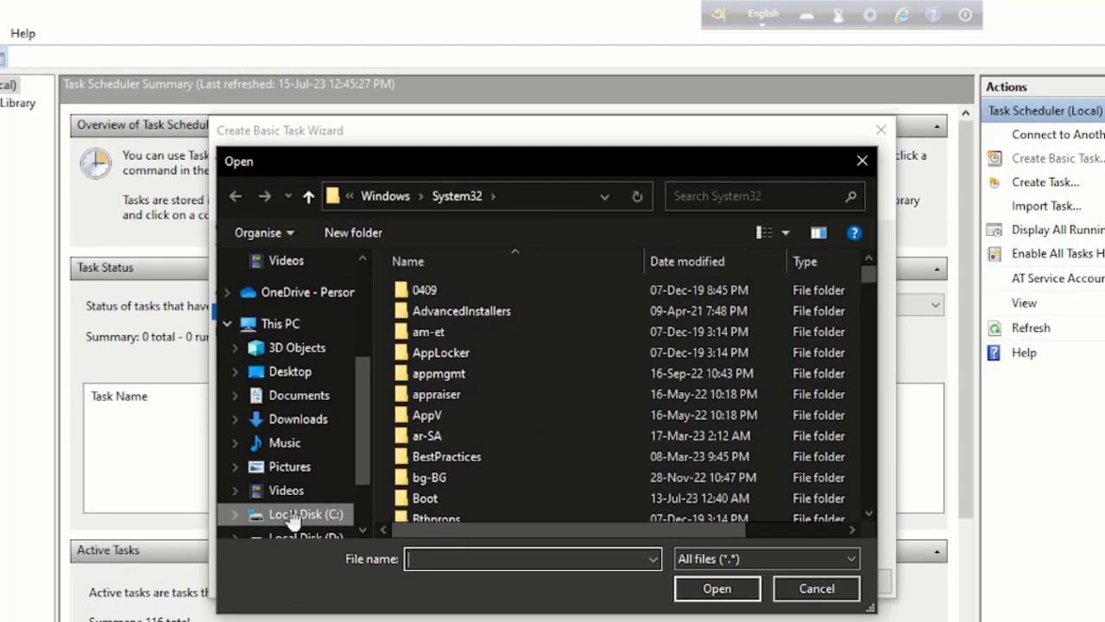
click(295, 515)
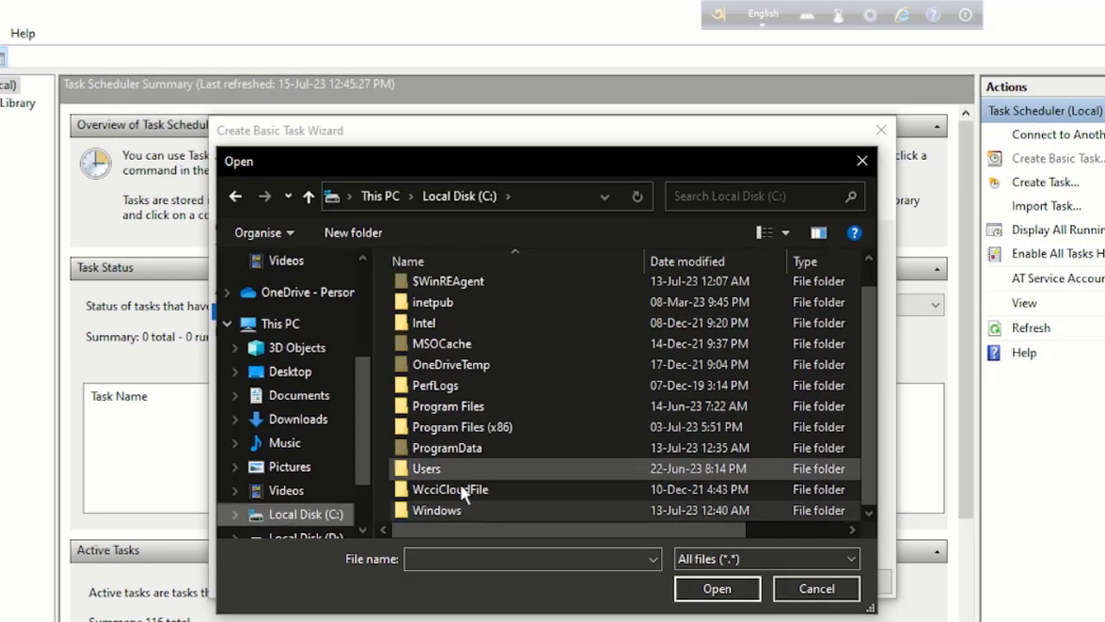
double_click(441, 511)
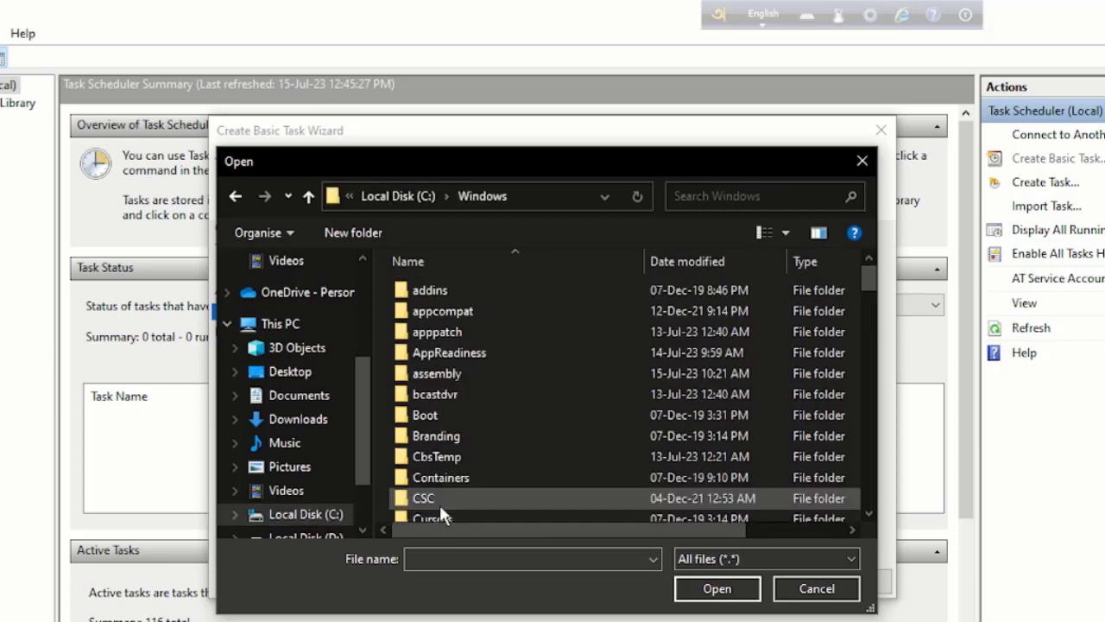
scroll(462, 398, down, 2)
scroll(464, 404, down, 9)
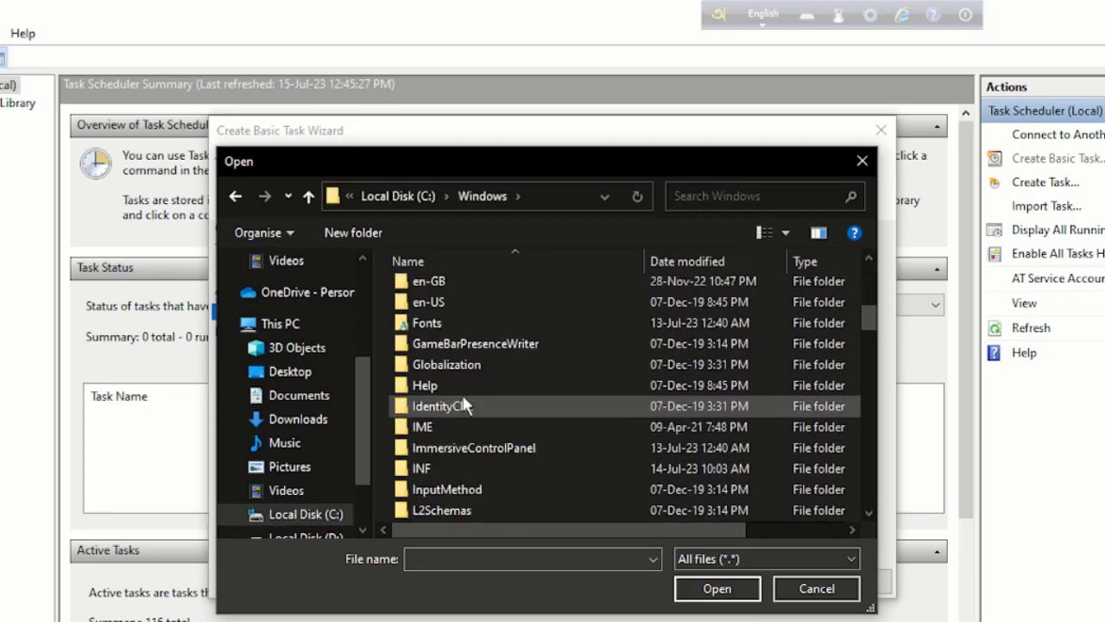
scroll(462, 405, down, 10)
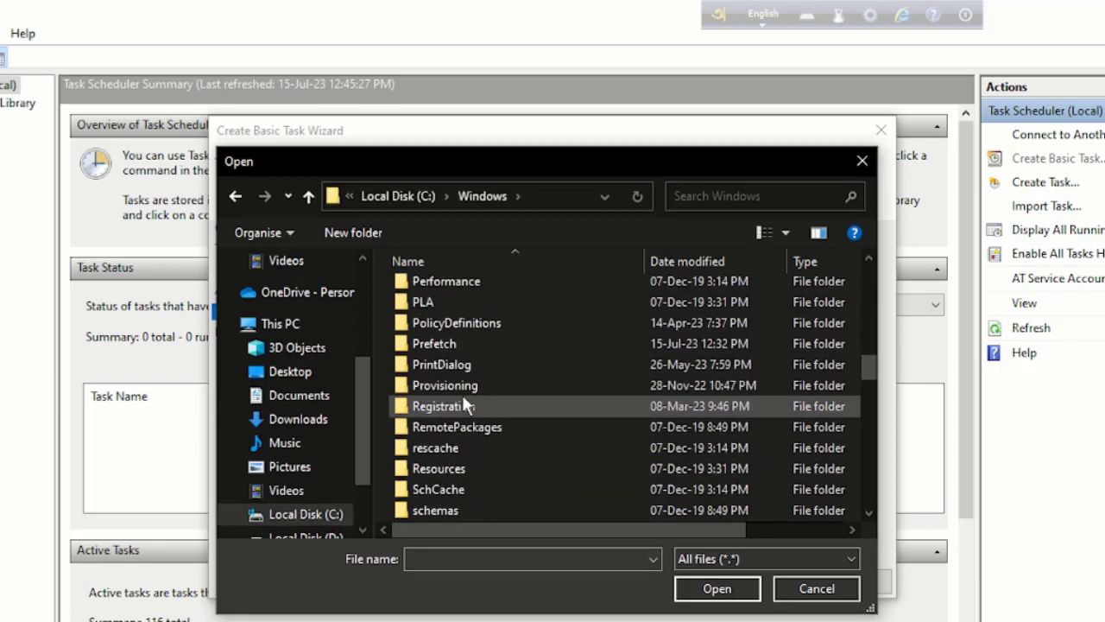
scroll(463, 401, down, 2)
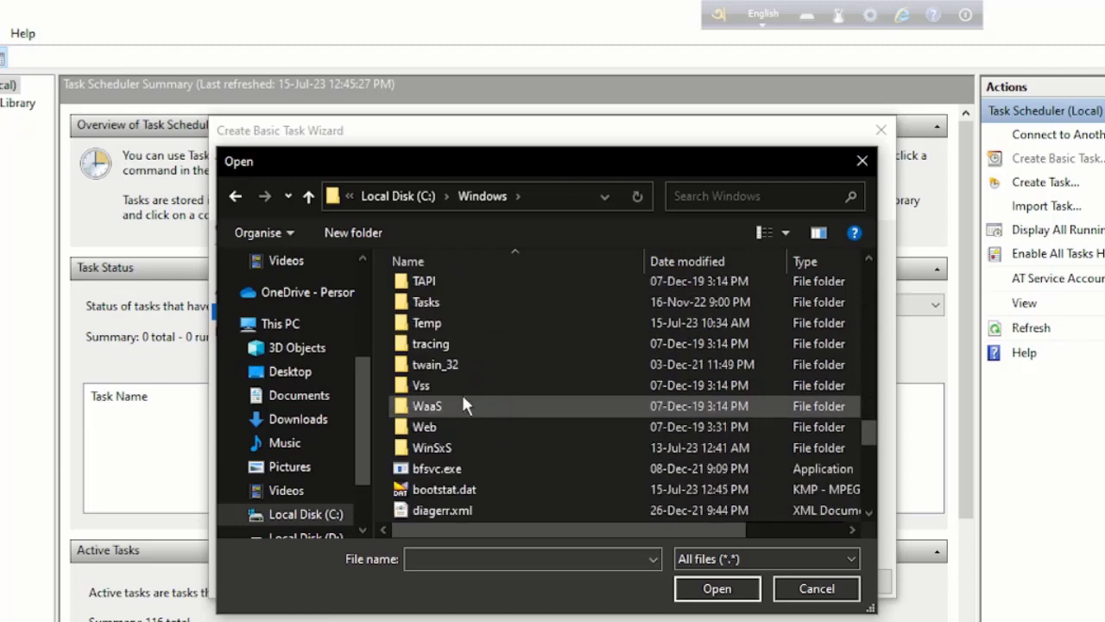
scroll(472, 354, up, 2)
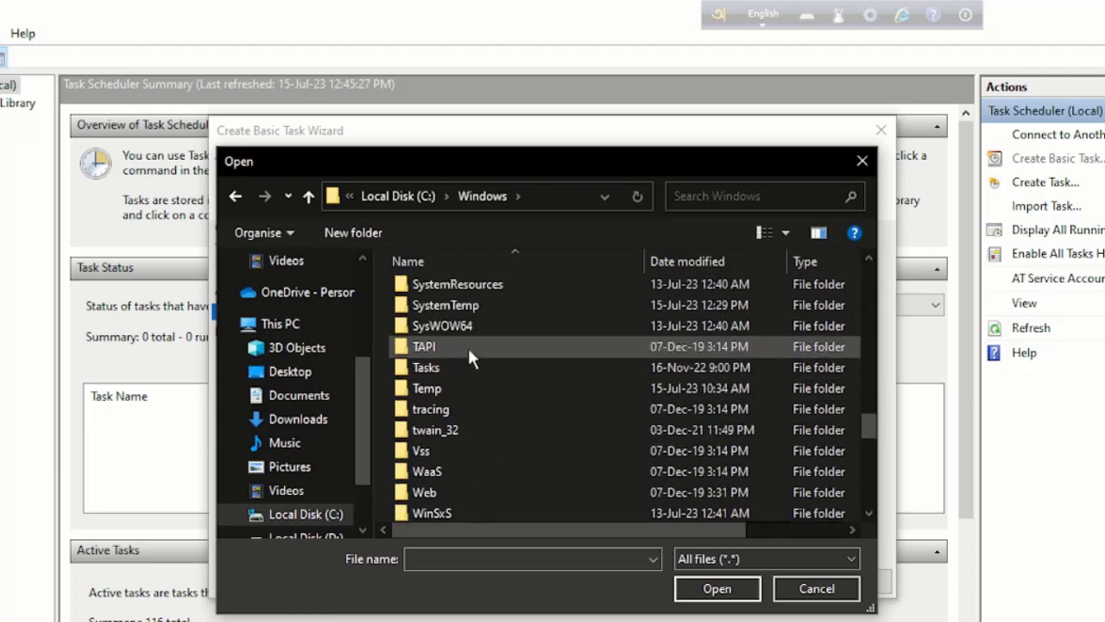
scroll(468, 347, down, 3)
scroll(481, 295, up, 4)
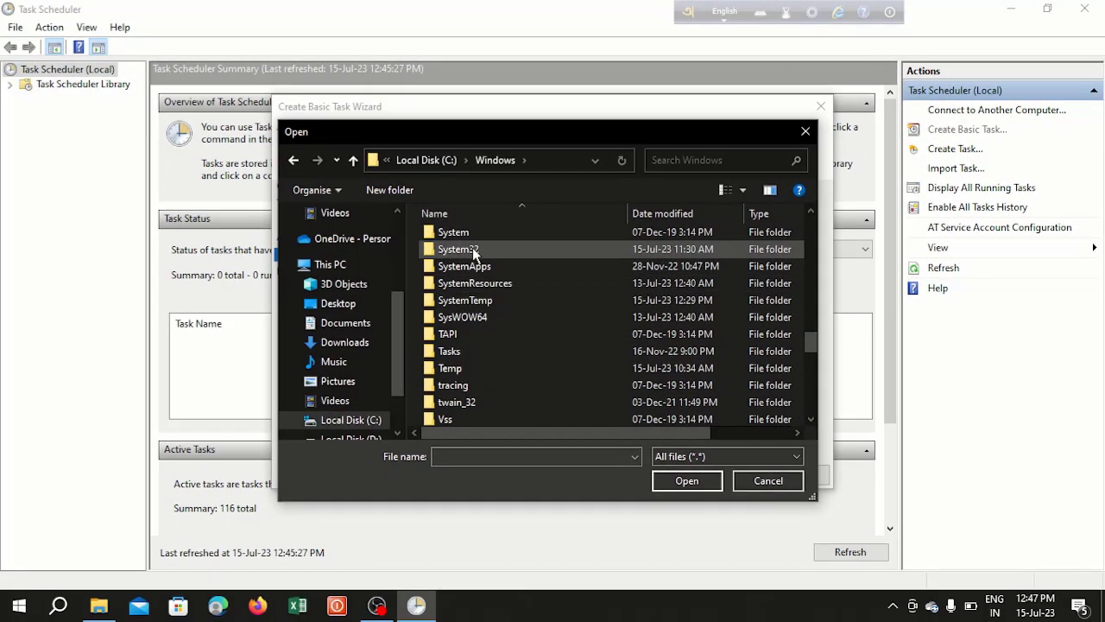
click(474, 252)
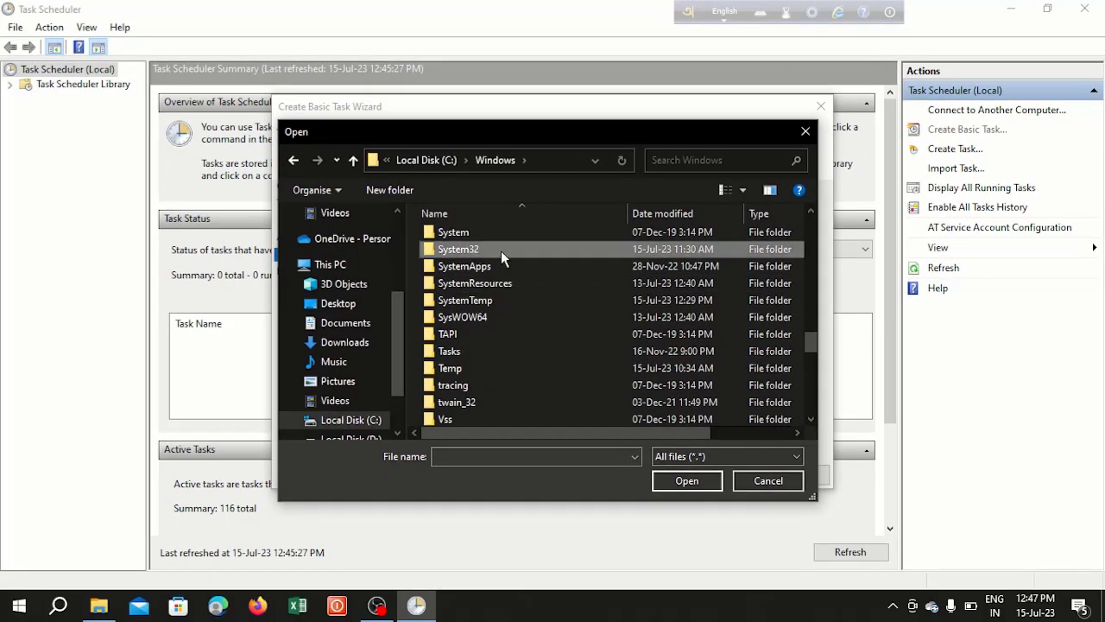
double_click(501, 250)
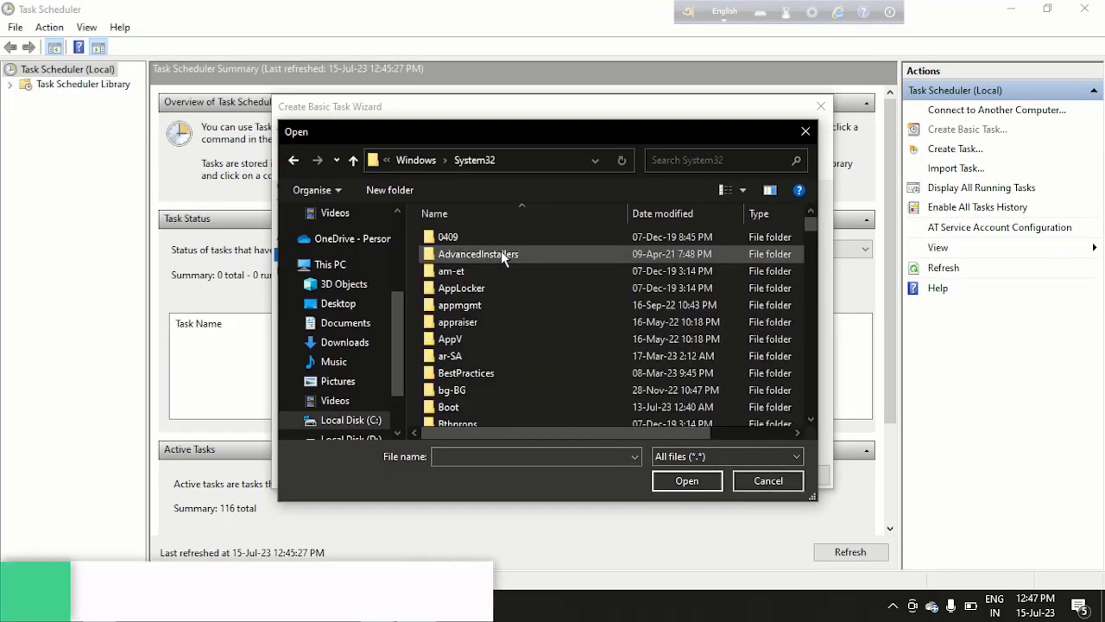
Select shutdown.exe from the System32 folder as the program the task runs
click(489, 456)
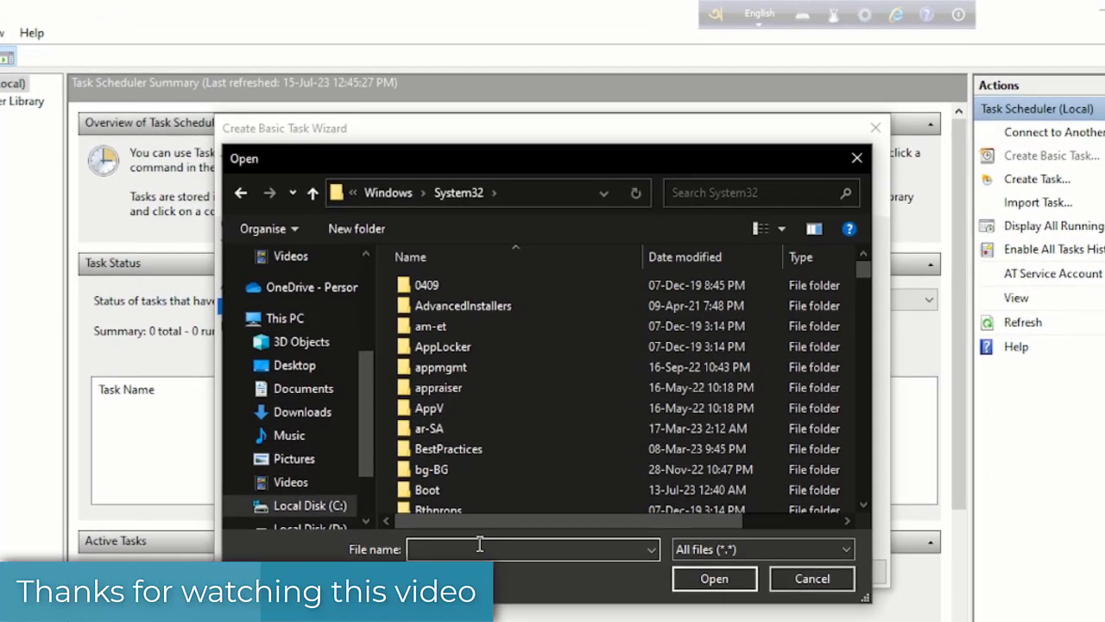
text(shu)
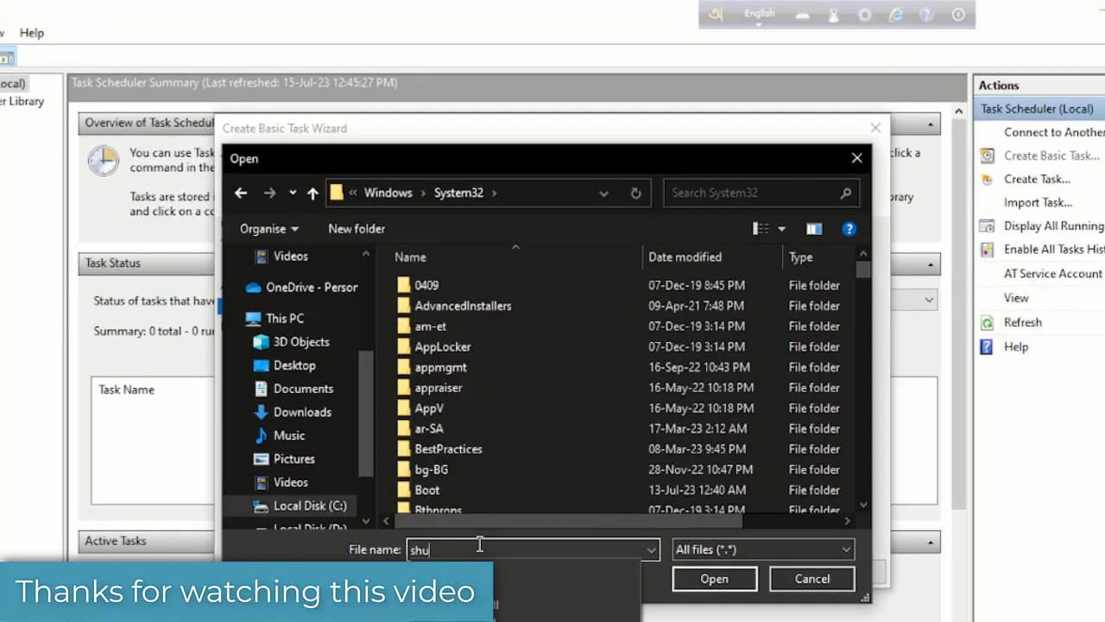
text(t)
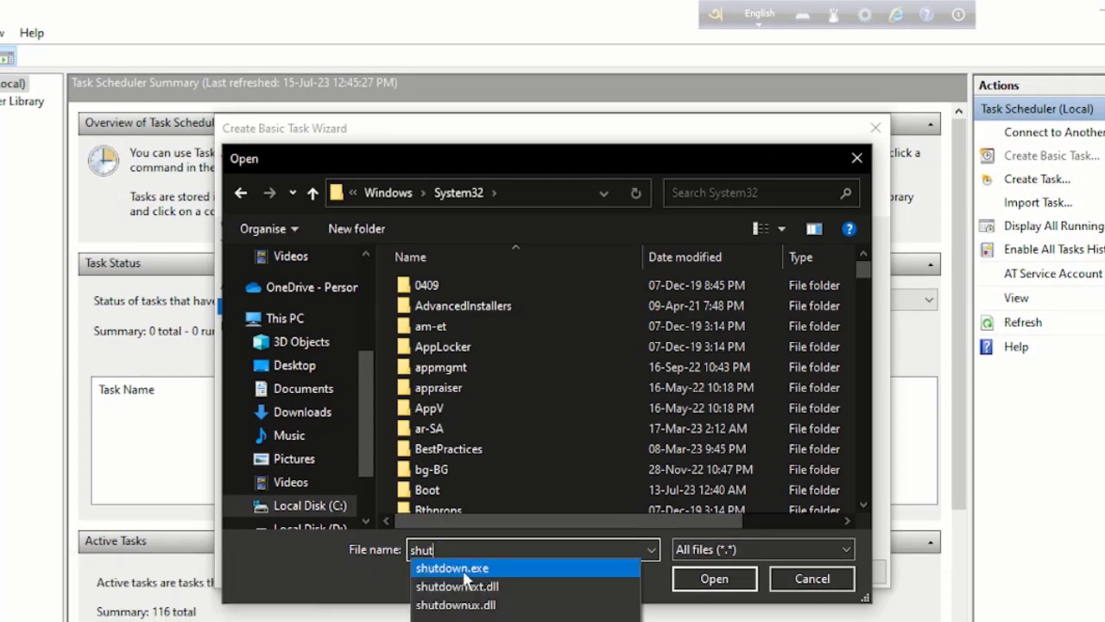
click(510, 568)
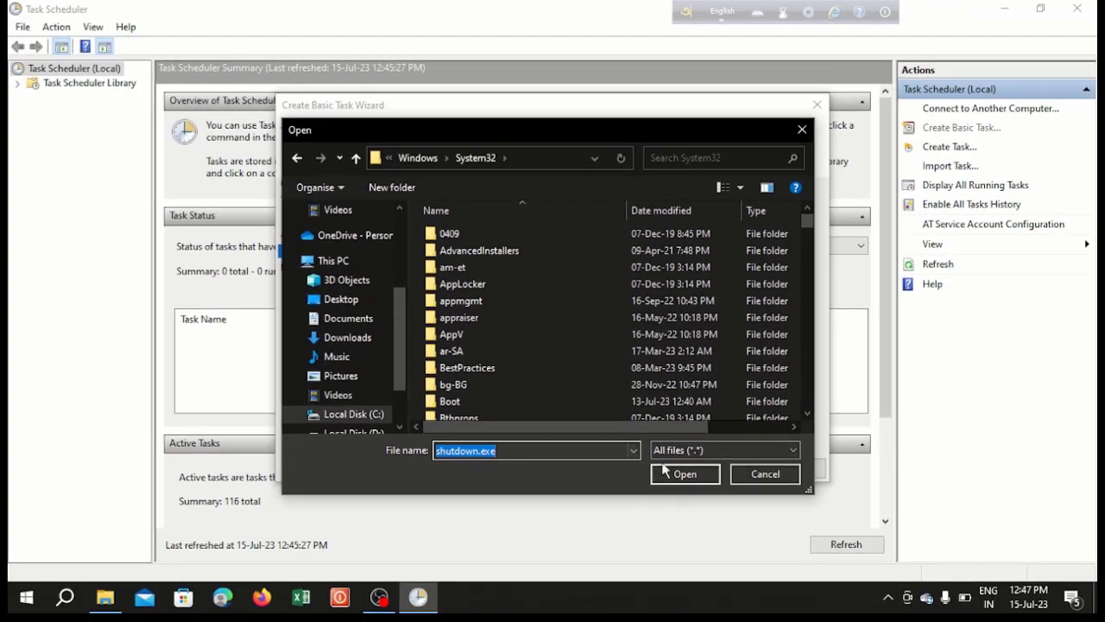
click(676, 473)
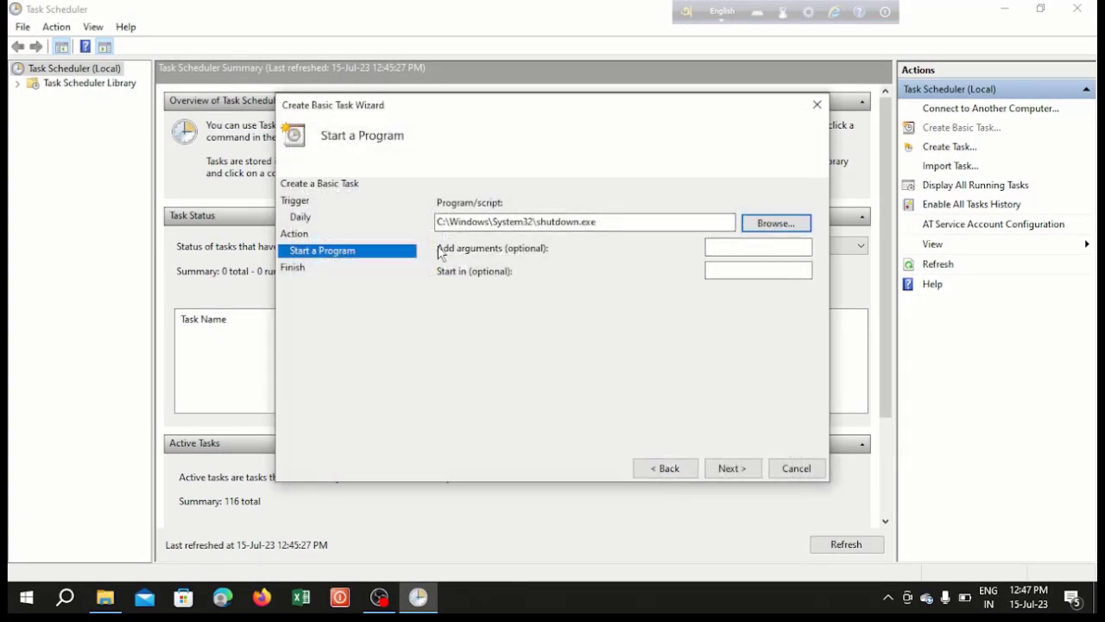
Add the argument /s to the program and set the task's Properties dialog to open on finishing the wizard
click(723, 245)
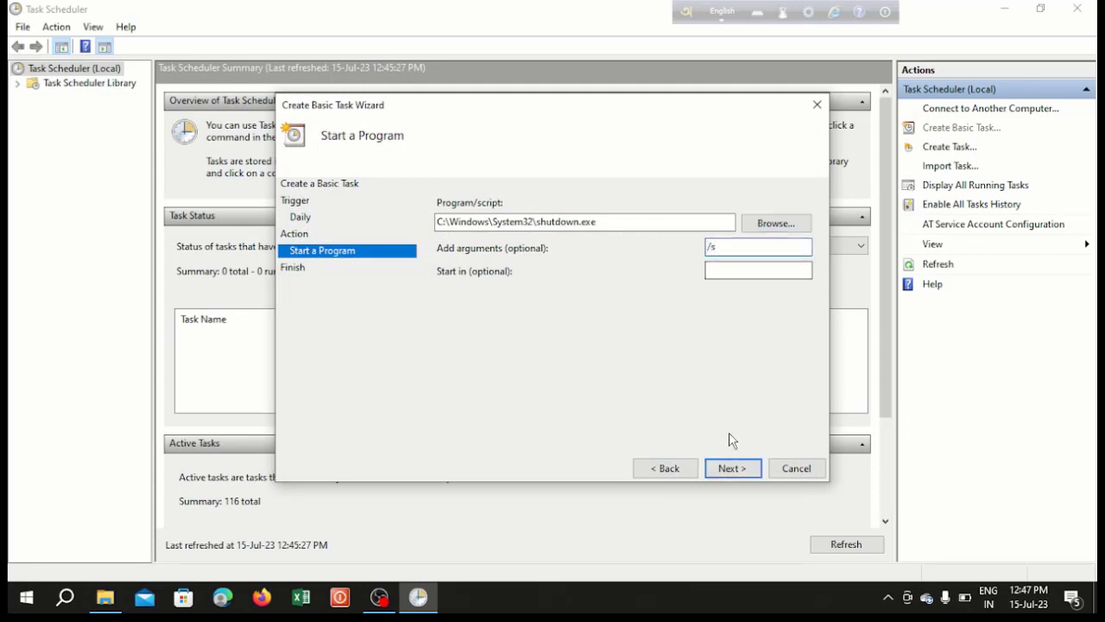
click(728, 468)
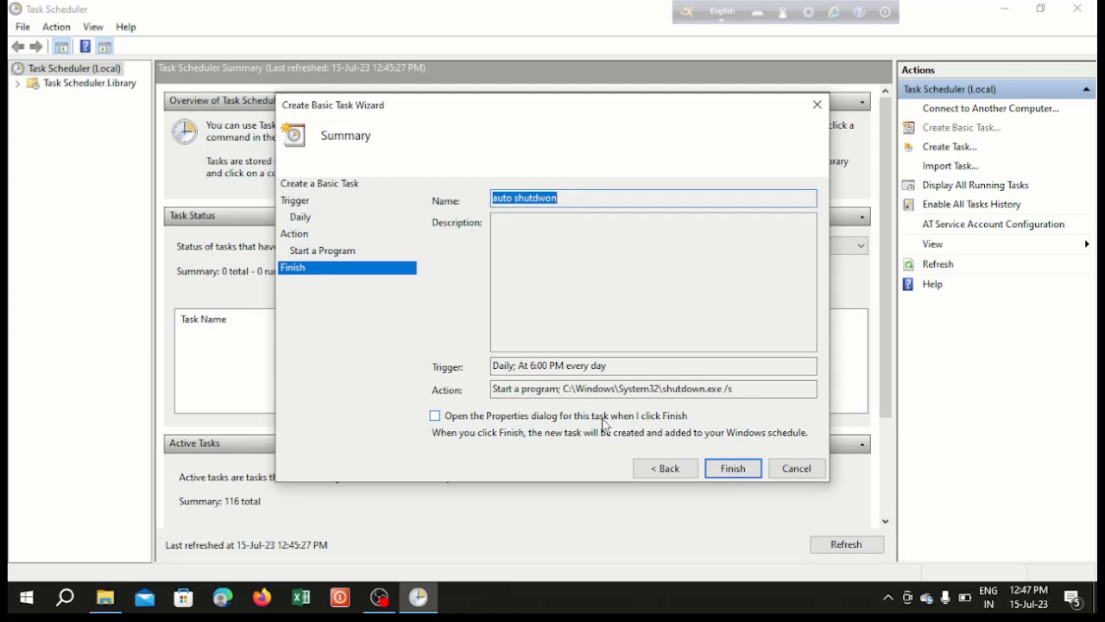
click(434, 417)
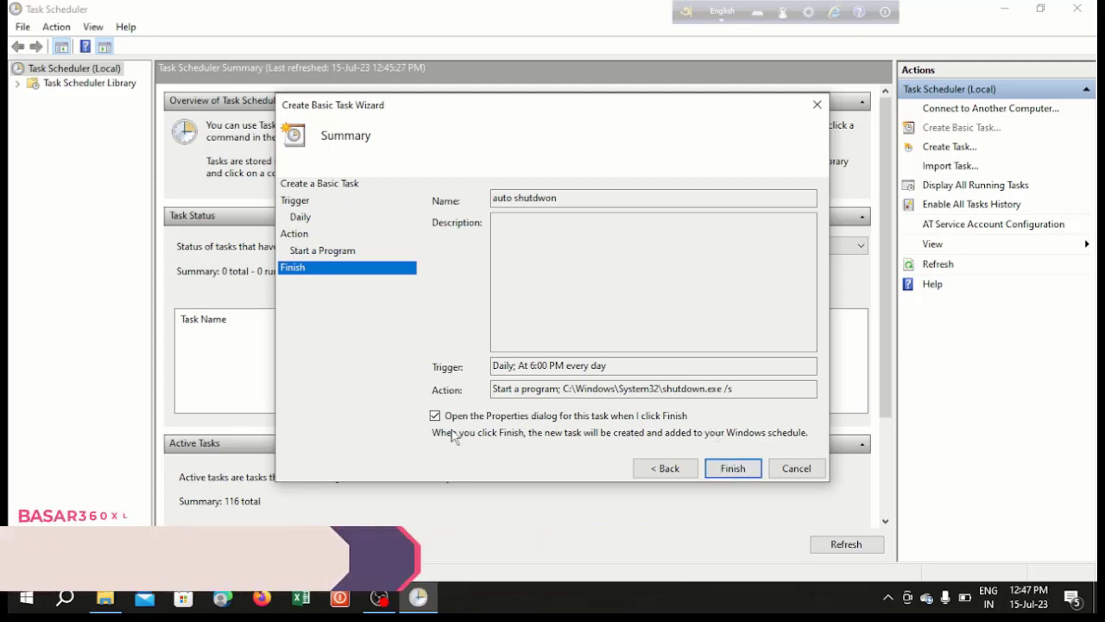
Finish the wizard to create the task, review its triggers, actions, conditions and settings, and accept the task's properties
click(736, 474)
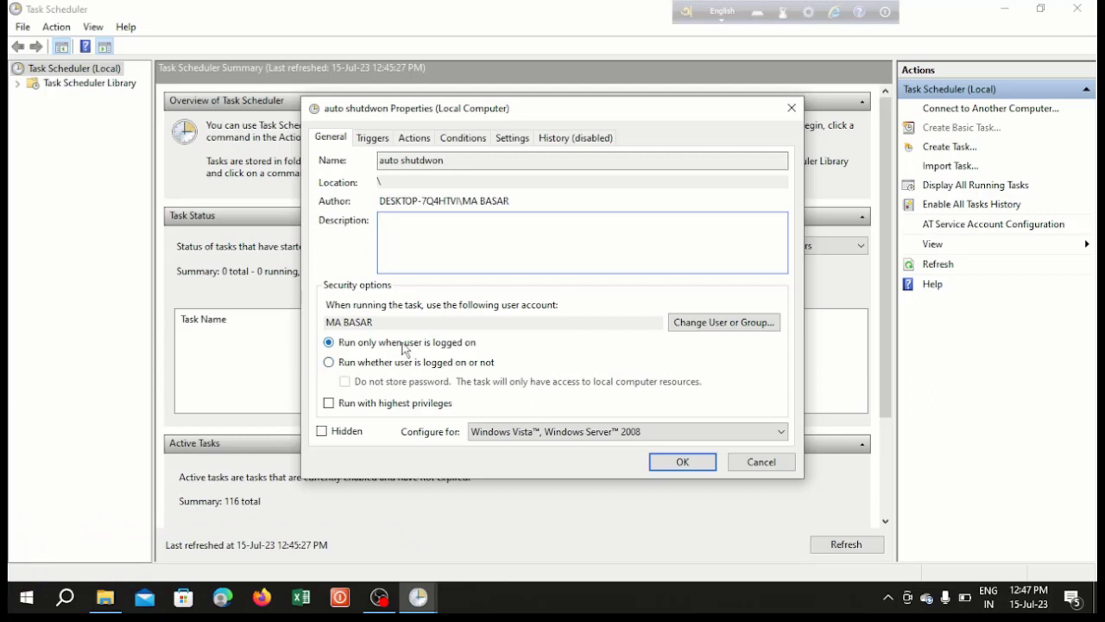
click(374, 140)
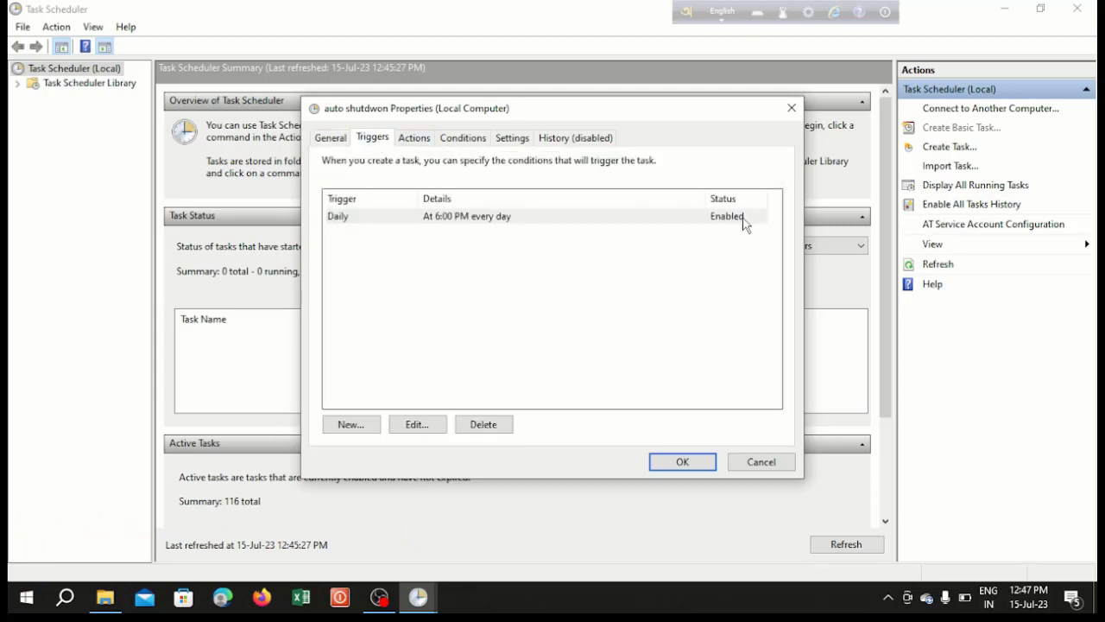
click(415, 139)
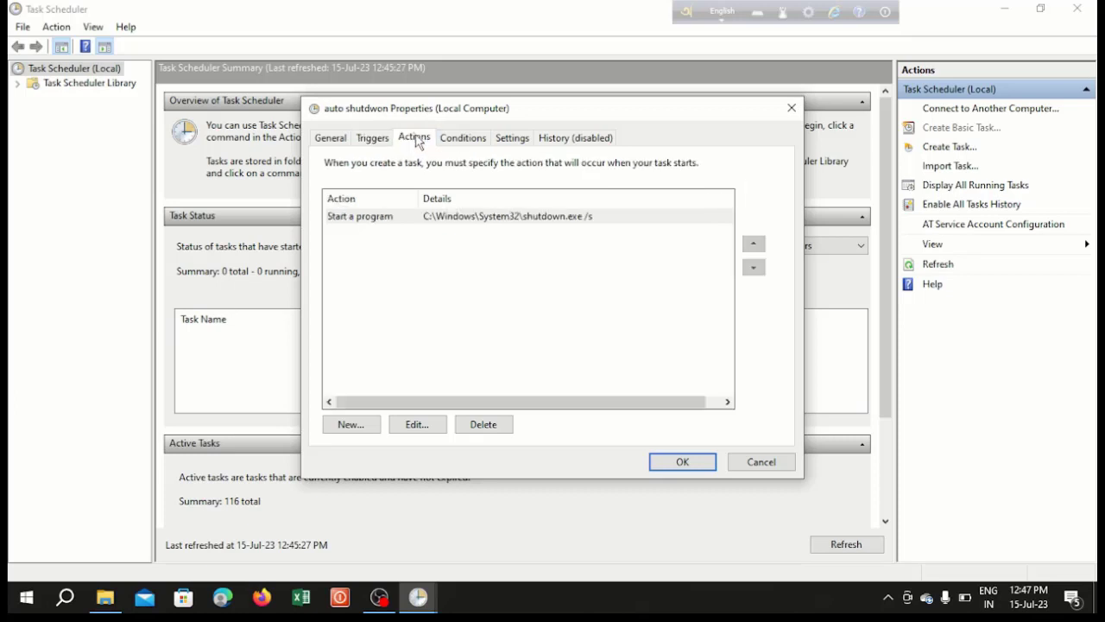
click(461, 139)
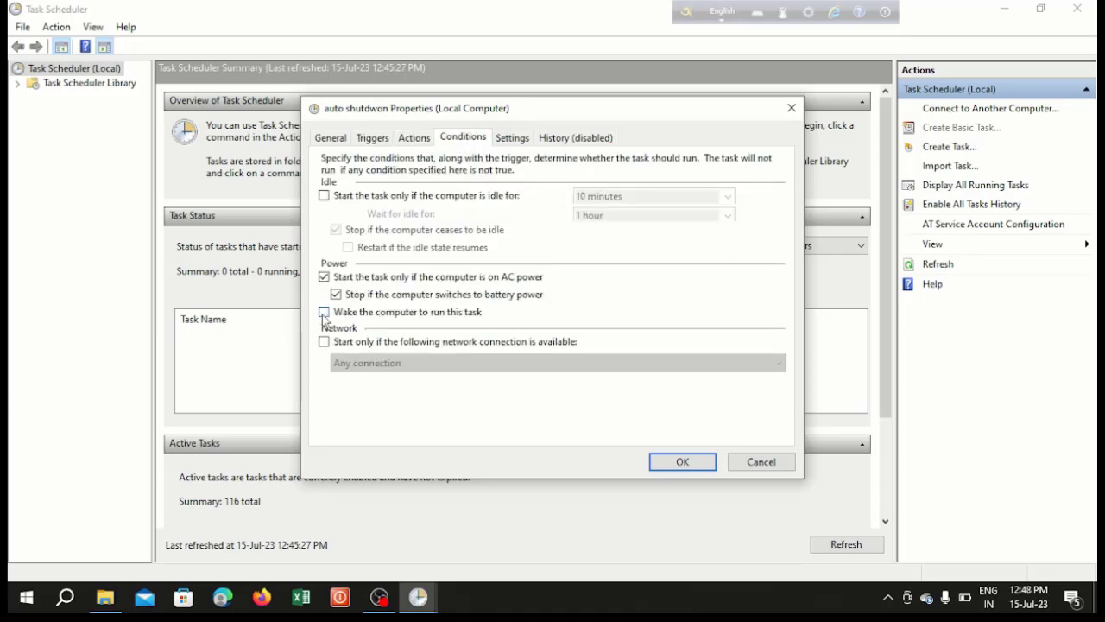
click(511, 143)
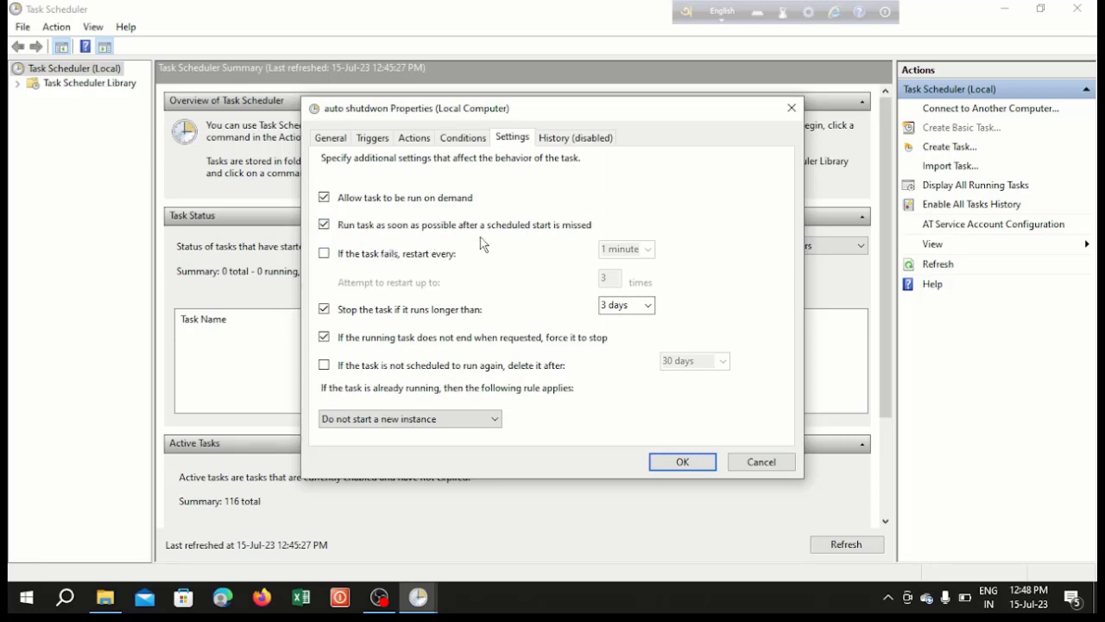
click(682, 463)
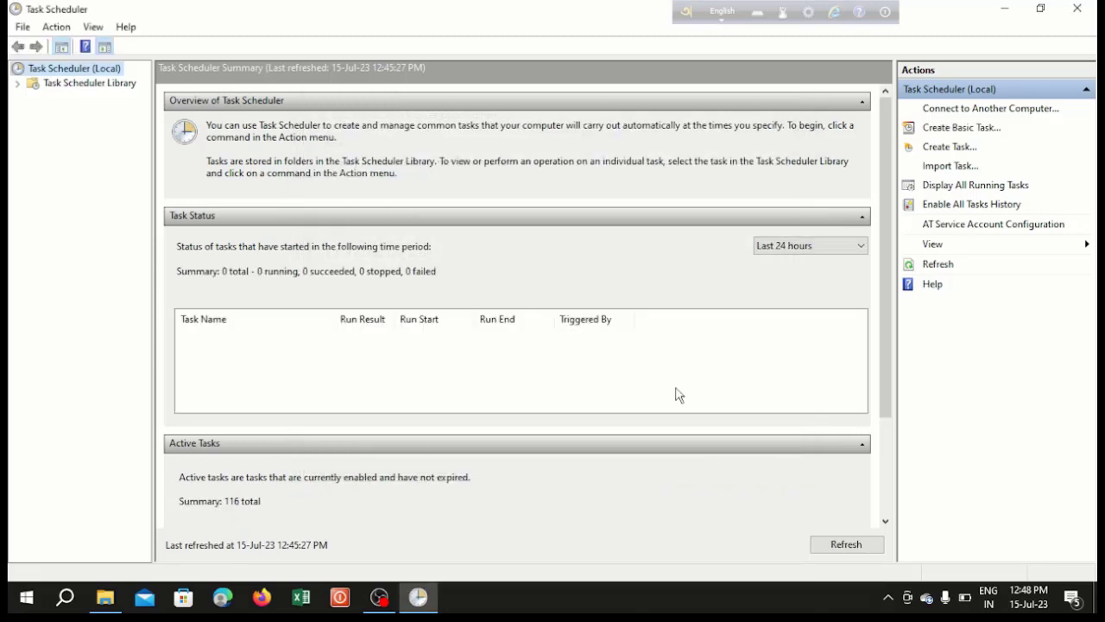
Check the auto shutdwon task's entry in the Task Scheduler Library and minimize the window to show the desktop
click(75, 92)
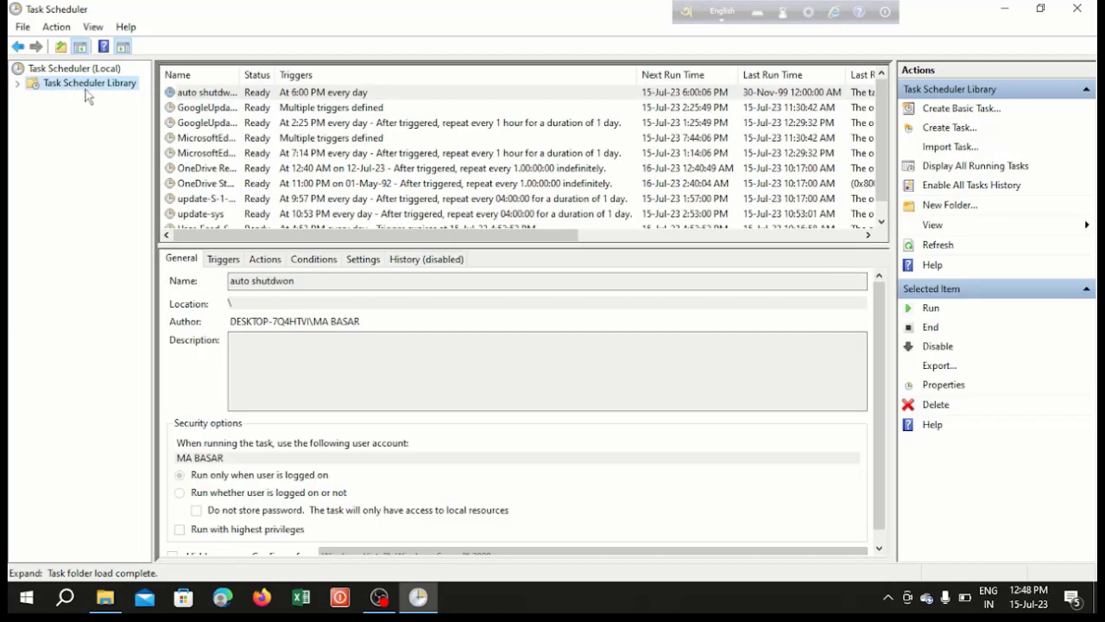
click(373, 95)
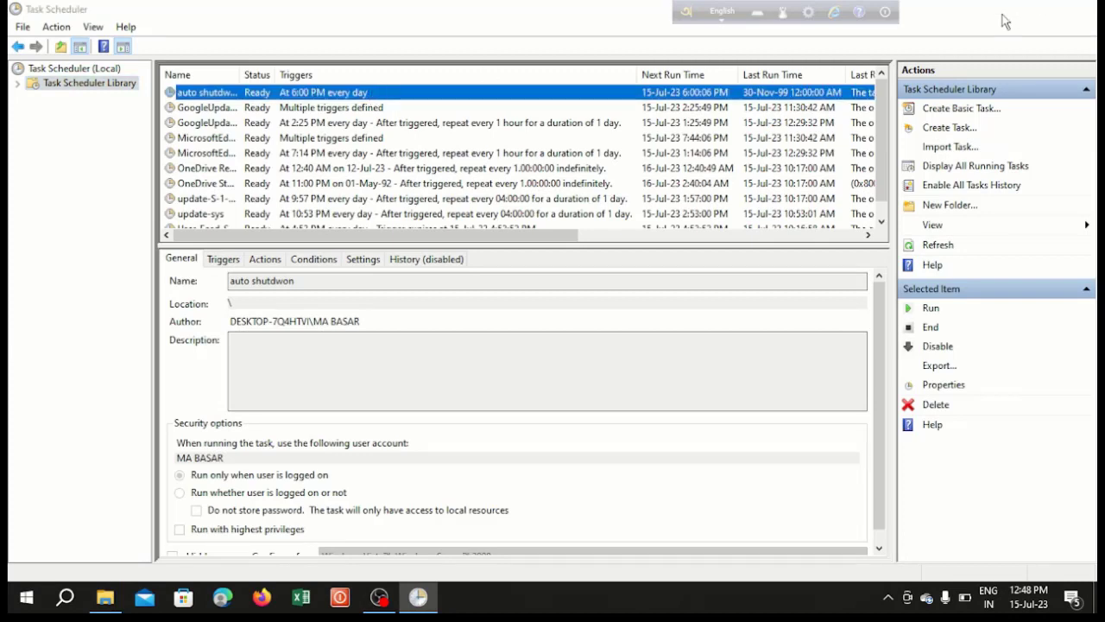
click(1005, 19)
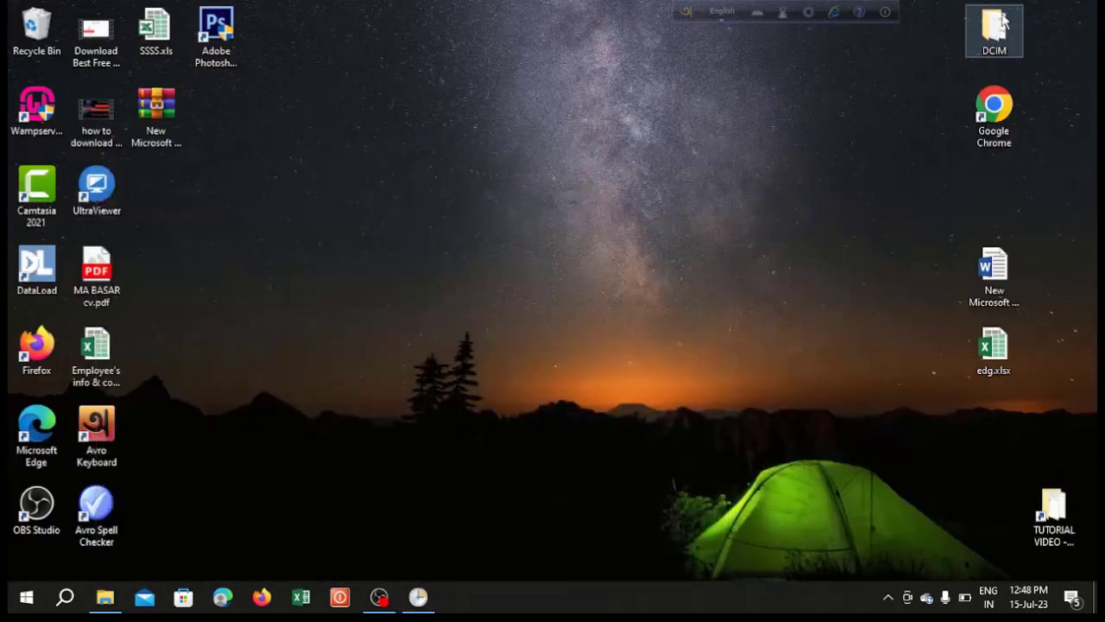
right_click(472, 133)
click(511, 177)
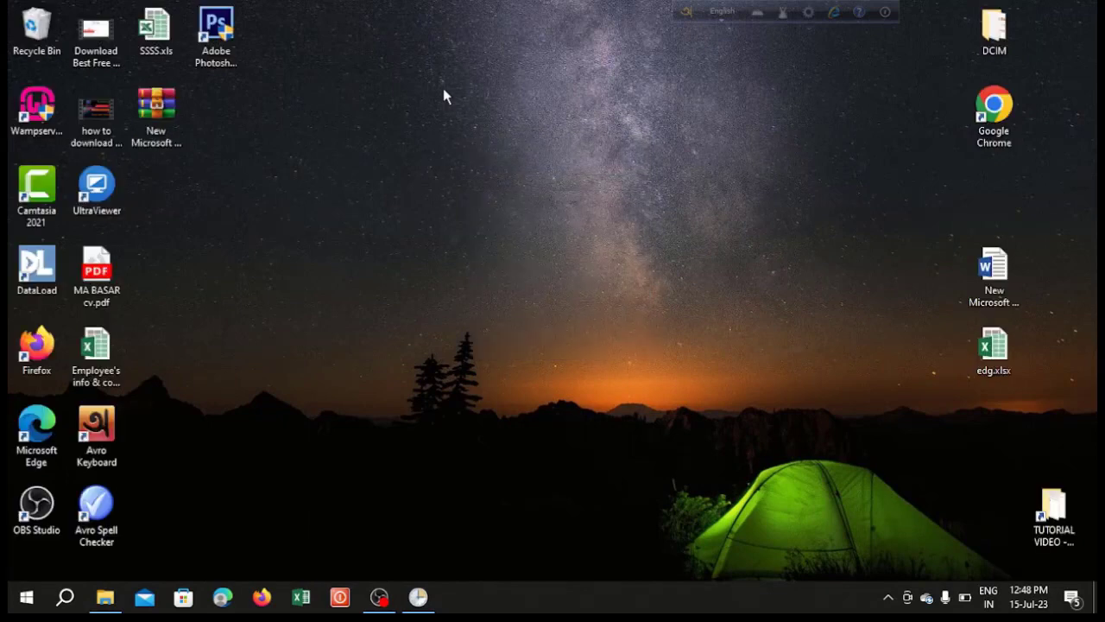
right_click(443, 89)
right_click(415, 78)
click(472, 127)
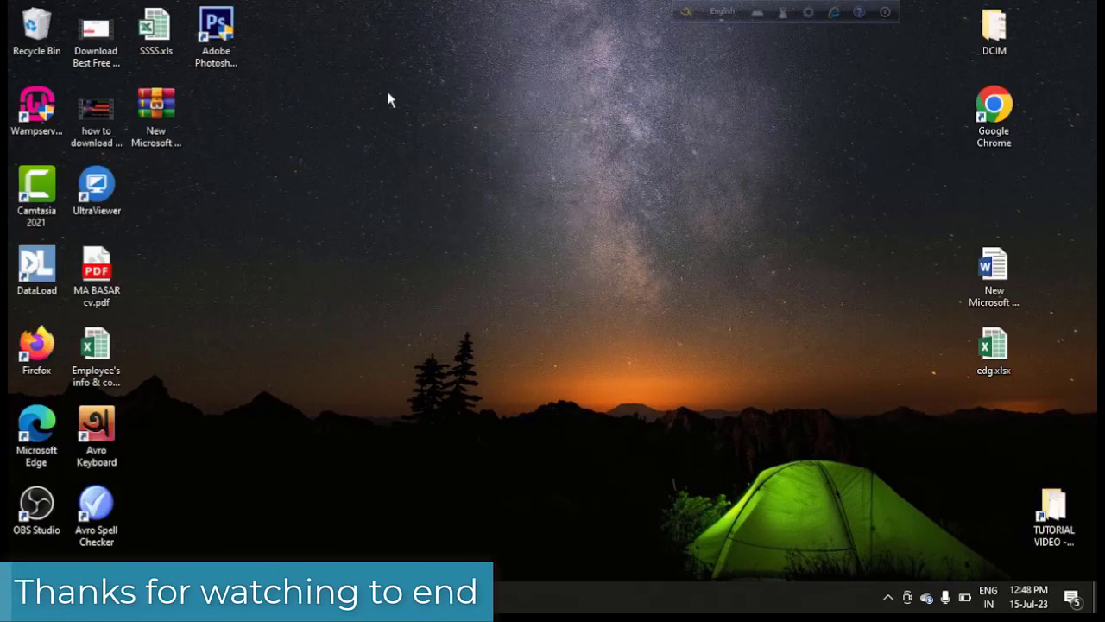
right_click(388, 95)
click(454, 141)
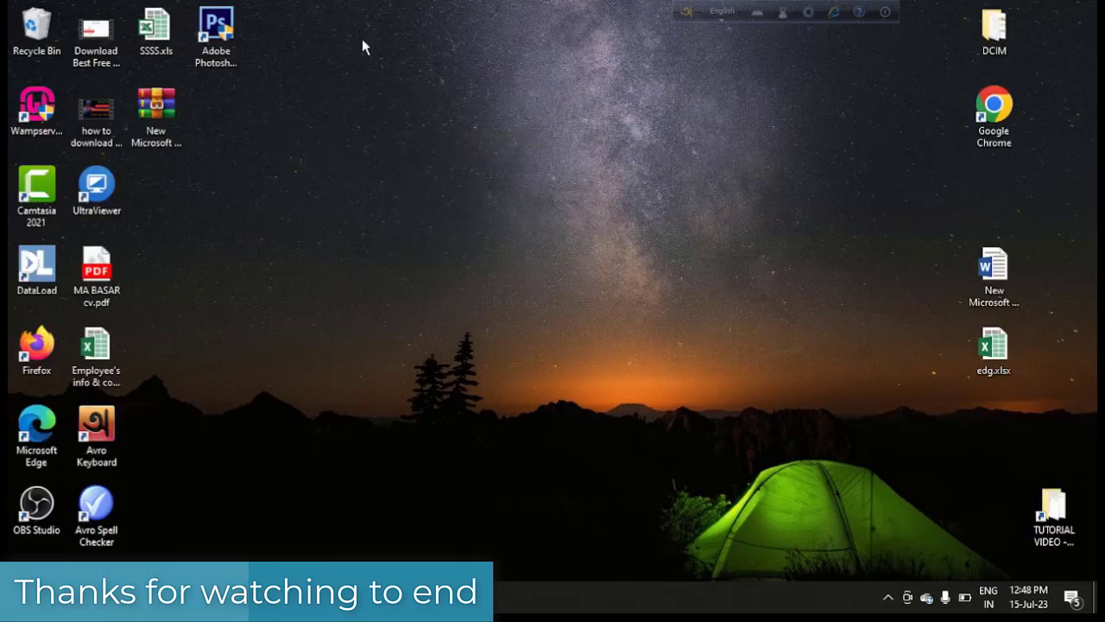
right_click(362, 39)
click(400, 87)
right_click(355, 40)
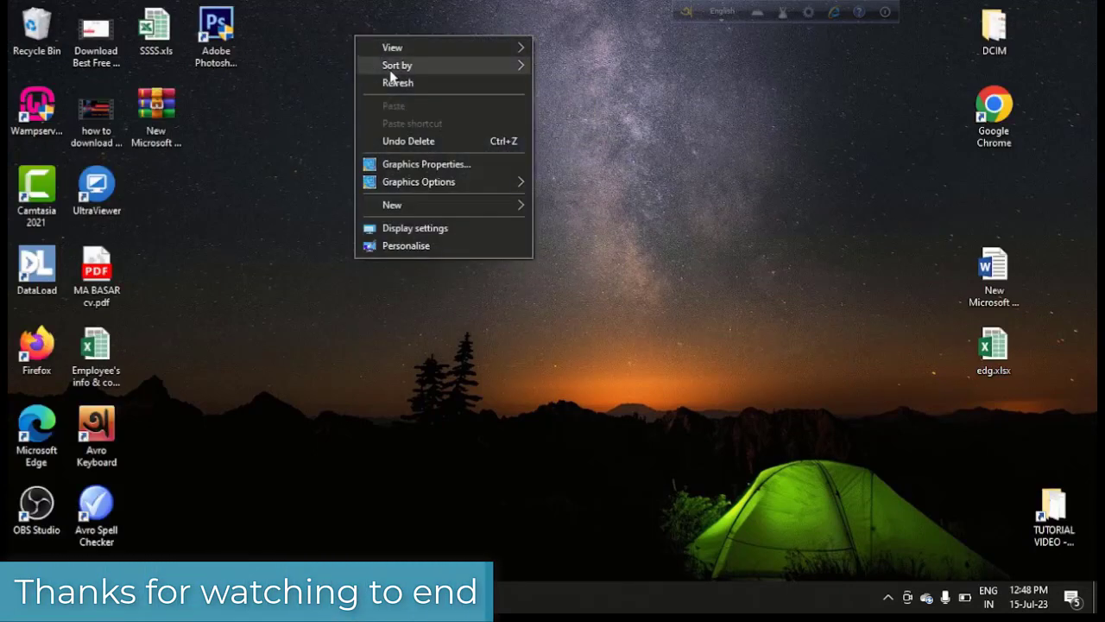